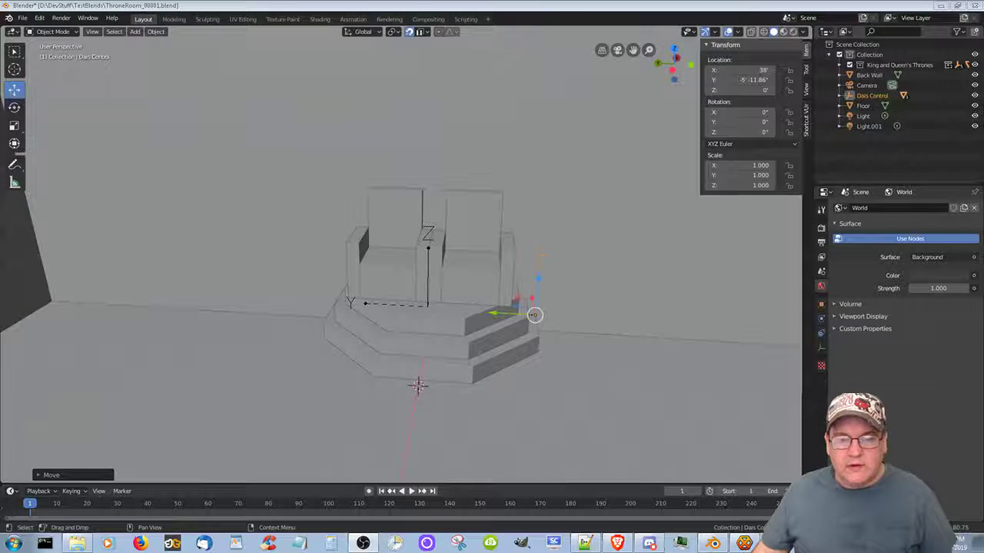
Step: In Material Preview, slide the Dais Control along X to about 25' 10.47" in front of the thrones
left_click(783, 31)
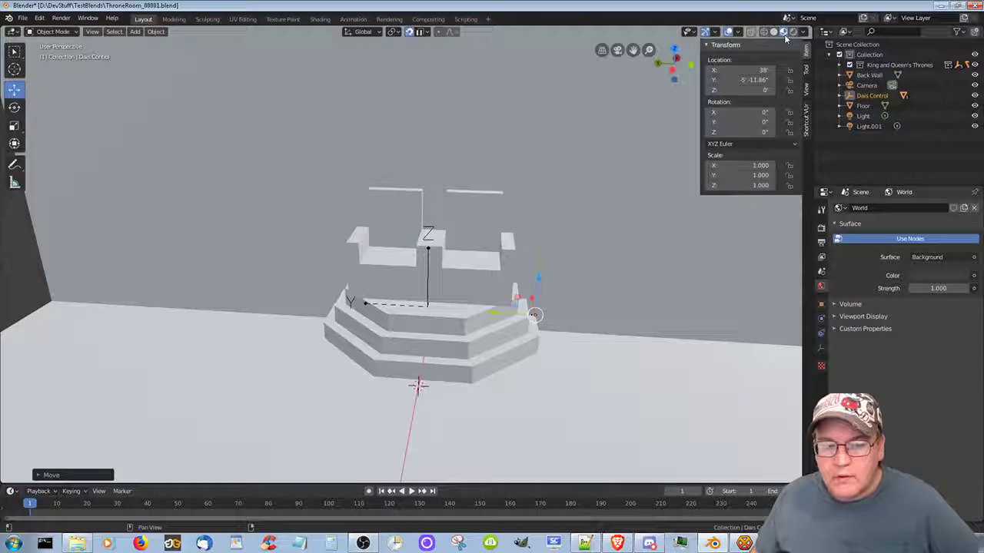
middle_click_drag(619, 336, 590, 340)
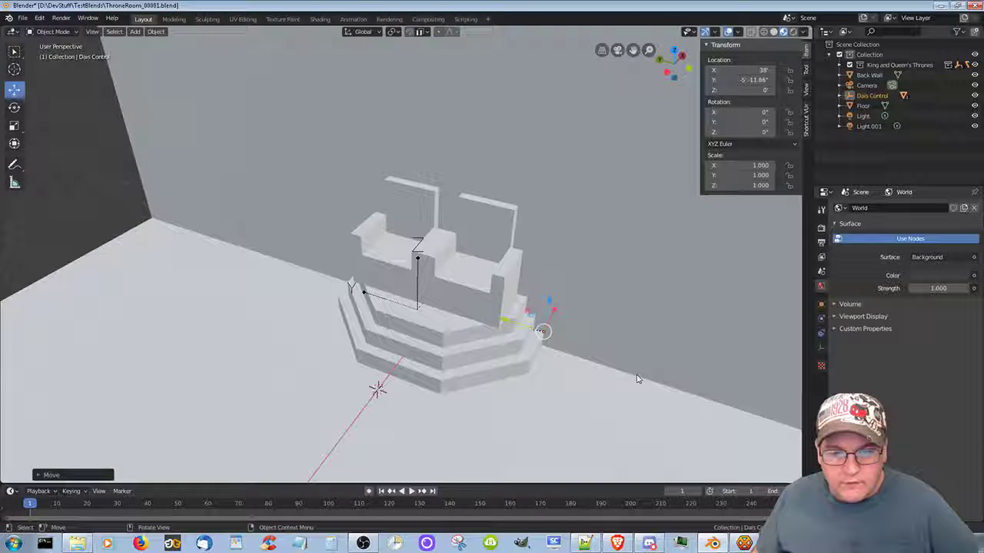
left_click_drag(557, 313, 446, 435)
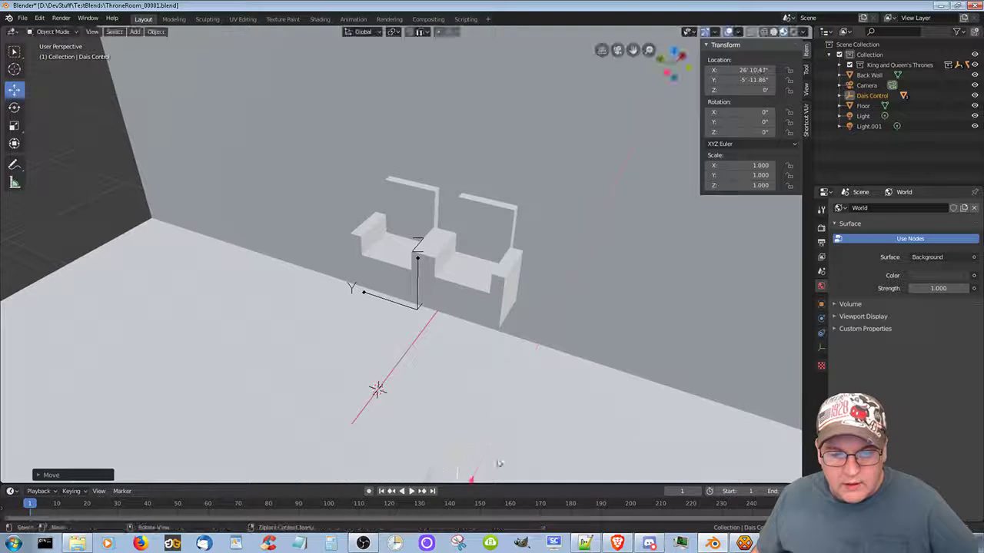
middle_click_drag(635, 438, 648, 389)
scroll(667, 392, "down", 5)
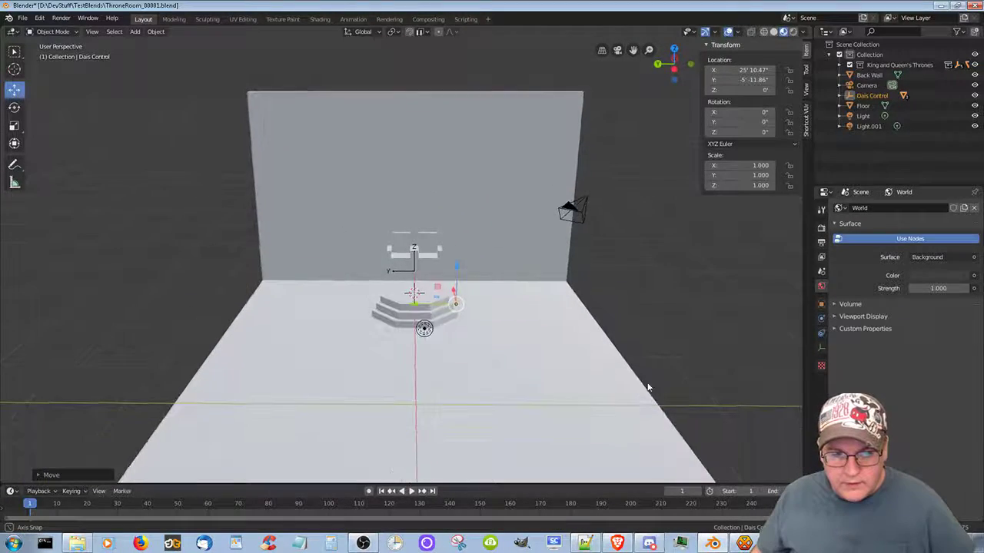
Step: Move the Light along the Y axis to 15' 11.72"
left_click(427, 329)
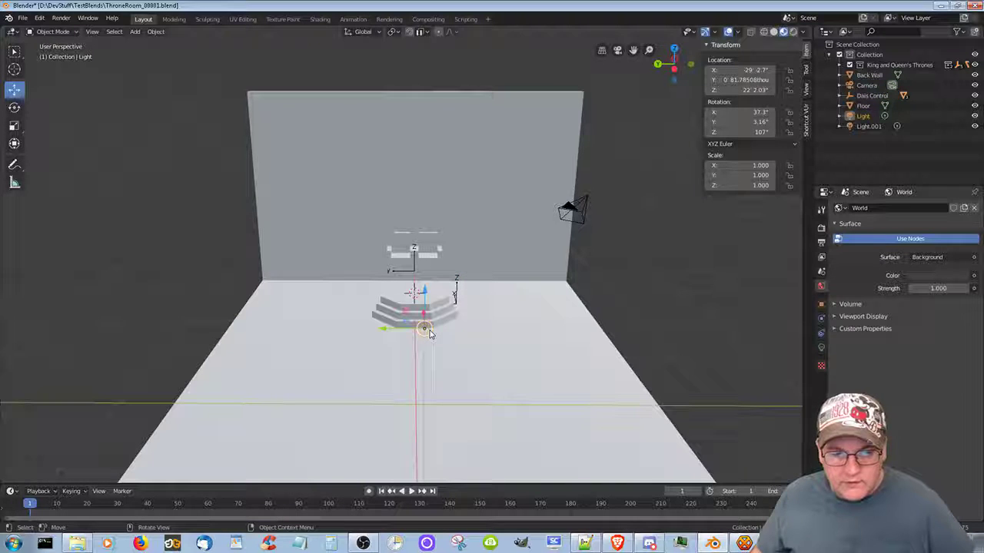
key("g")
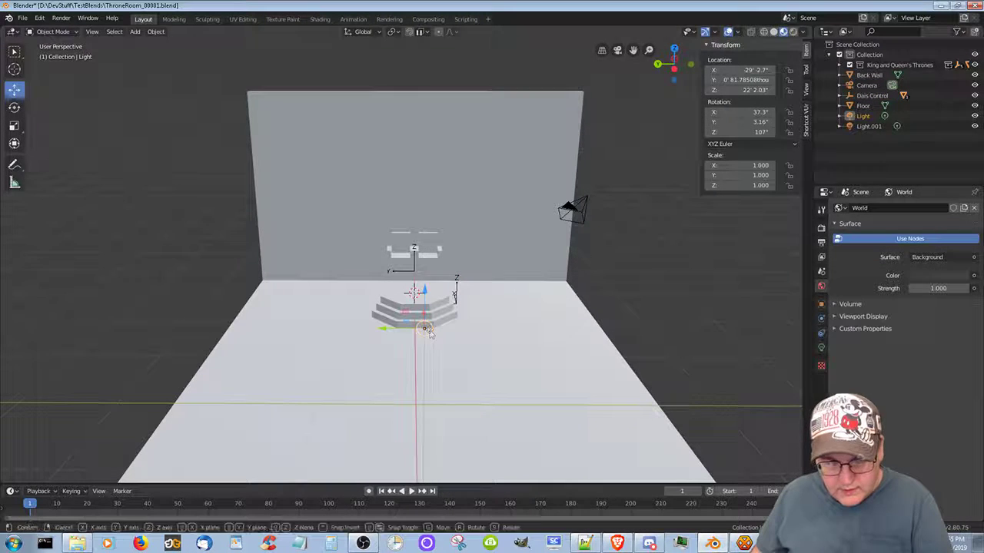
key("y")
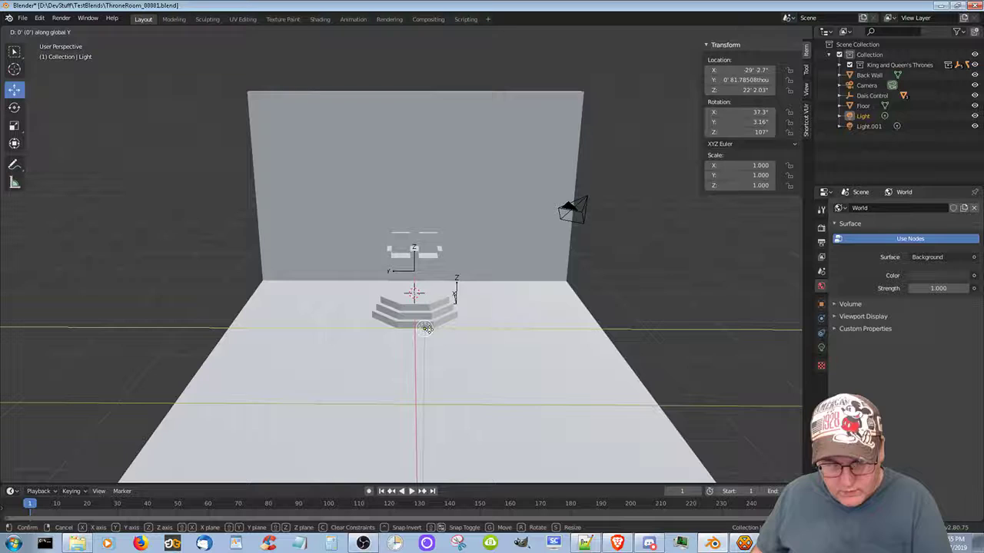
left_click(27, 298)
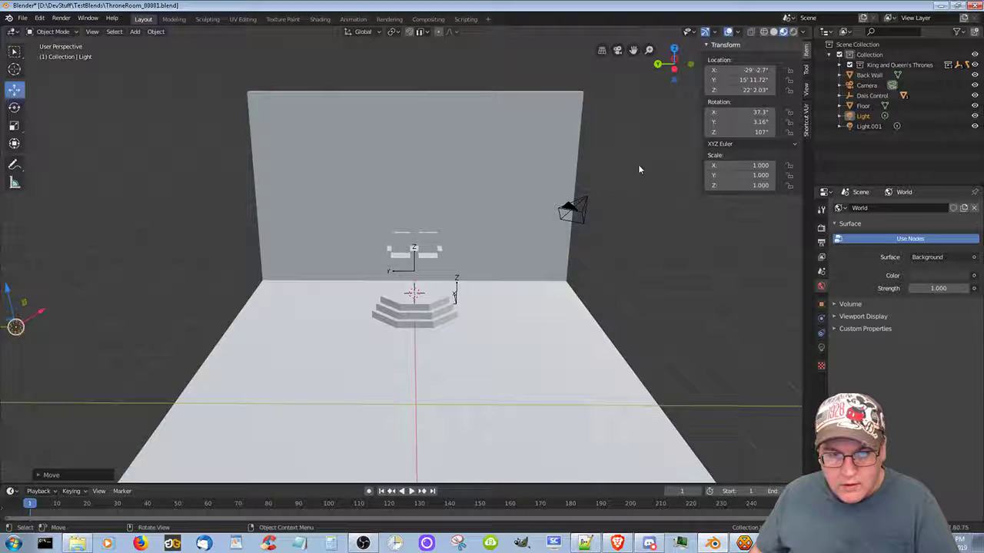
Step: Duplicate the Light as Light.001 and place it along Y at -49' 1.67"
scroll(638, 166, "down", 2)
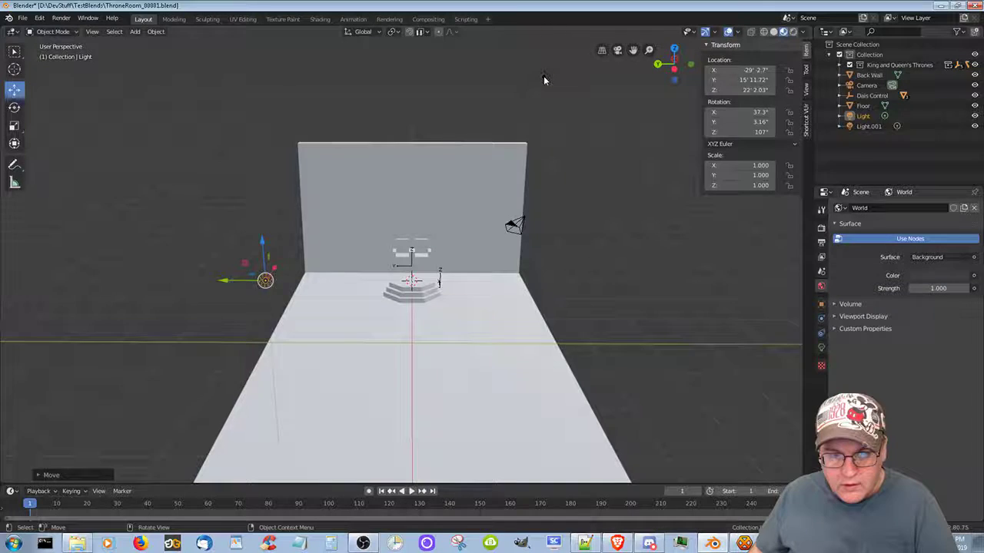
key("shift+d")
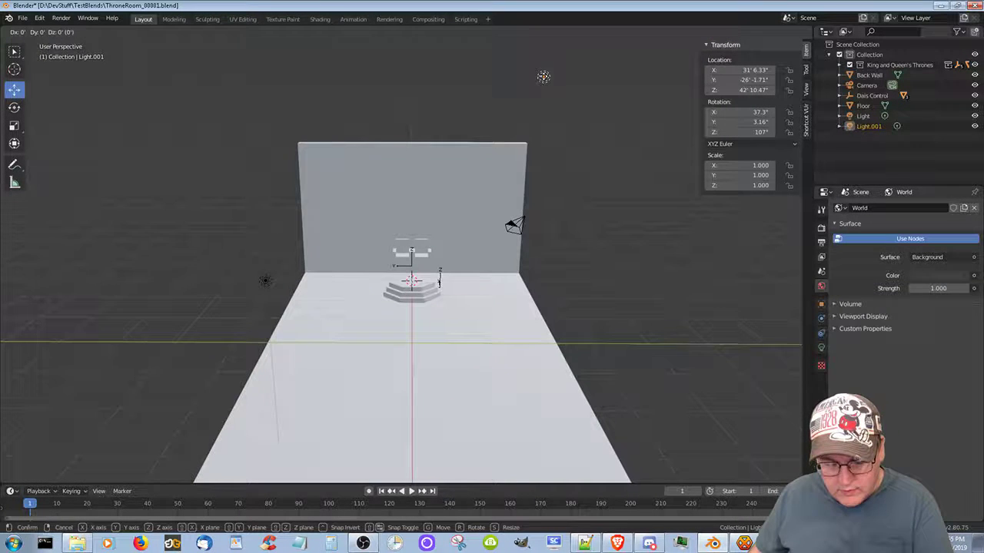
key("y")
left_click(655, 89)
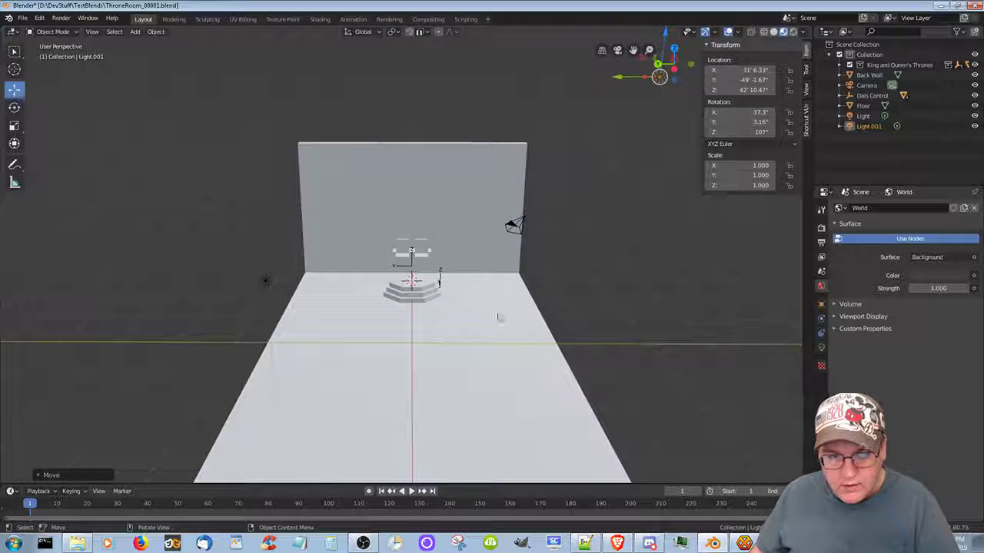
scroll(478, 326, "up", 5)
middle_click_drag(479, 325, 512, 369)
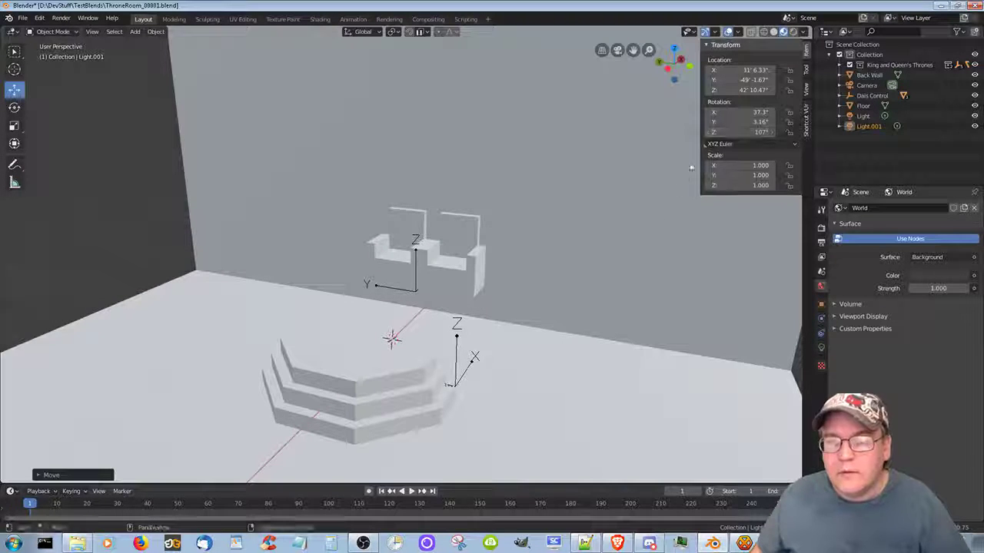
Step: View the thrones and dais in wireframe, then return to solid shading for a close look
left_click(764, 32)
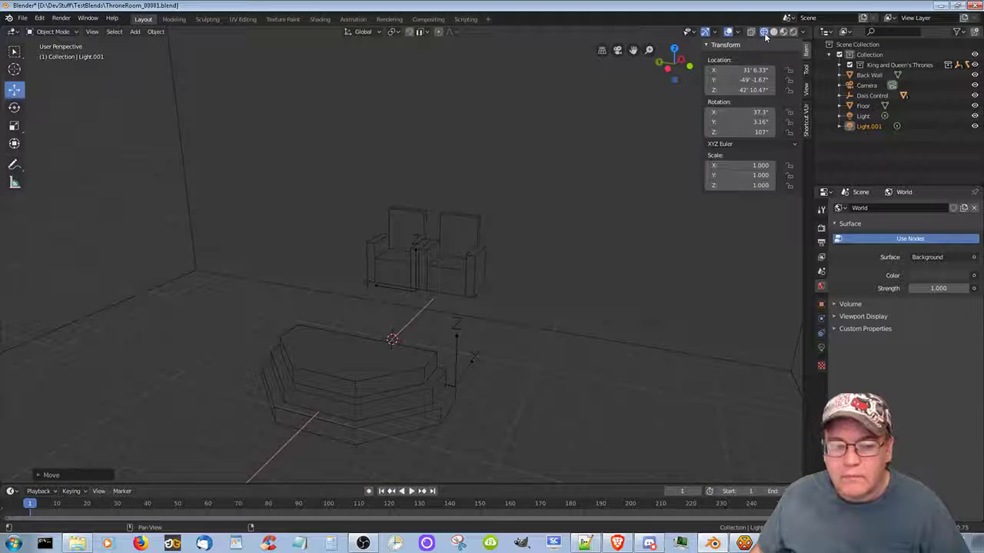
mouse_move(523, 305)
middle_mouse_down()
mouse_move(533, 327)
mouse_move(595, 324)
mouse_move(602, 292)
mouse_move(538, 274)
mouse_move(500, 306)
mouse_move(528, 303)
mouse_move(564, 259)
mouse_move(558, 323)
mouse_move(512, 312)
mouse_move(541, 305)
middle_mouse_up()
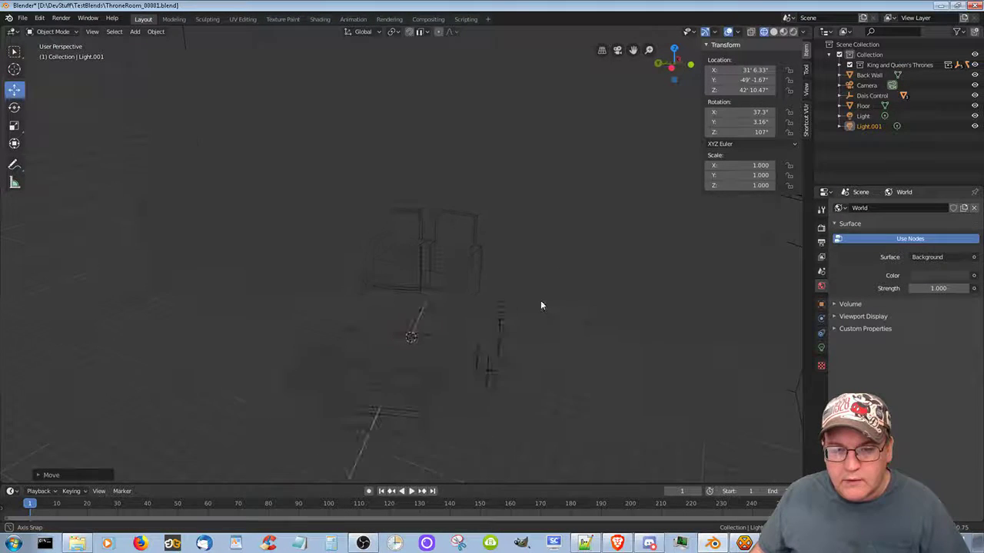
left_click(774, 33)
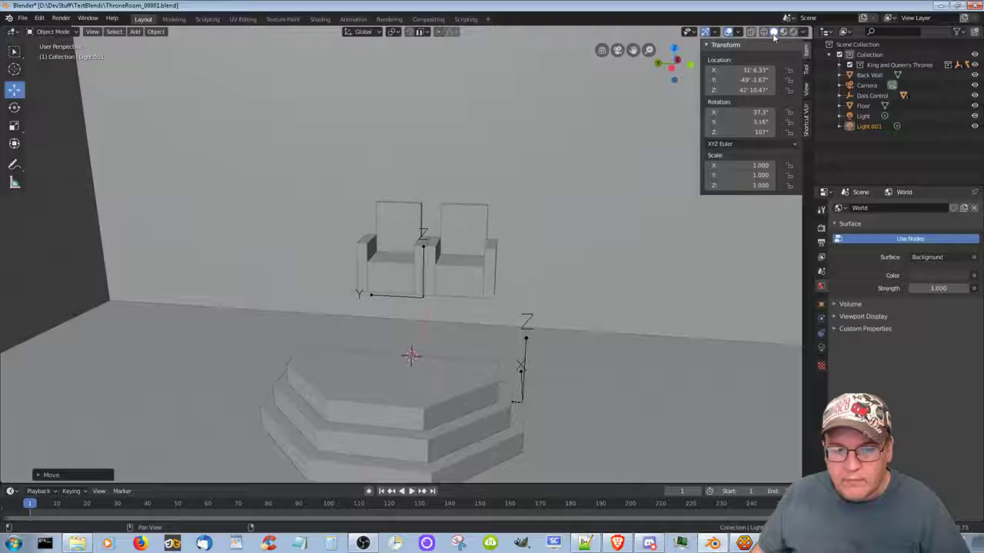
mouse_move(550, 361)
middle_mouse_down()
mouse_move(557, 397)
mouse_move(550, 347)
mouse_move(485, 406)
mouse_move(549, 402)
mouse_move(549, 433)
mouse_move(581, 420)
middle_mouse_up()
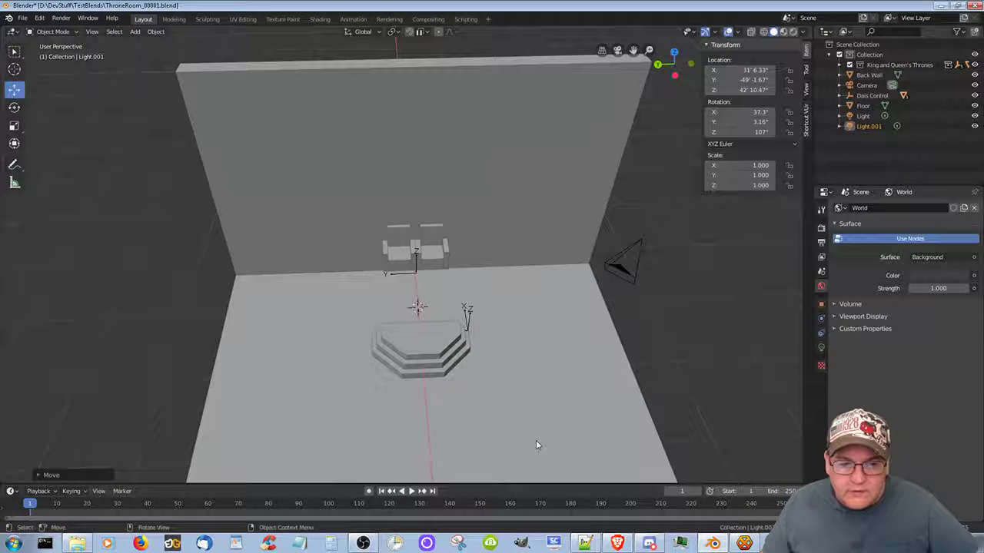
scroll(505, 376, "up", 3)
middle_click_drag(505, 377, 503, 423)
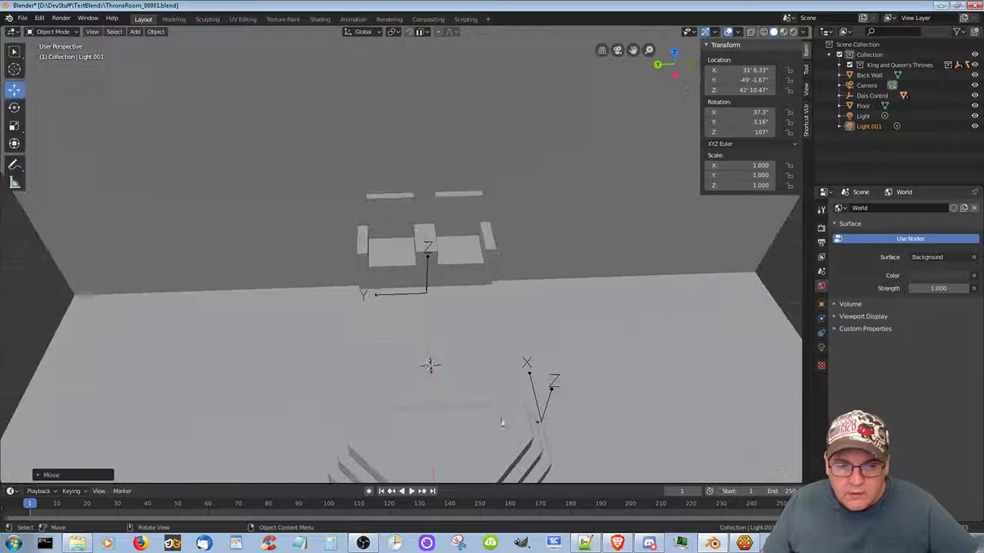
middle_click_drag(610, 468, 574, 437)
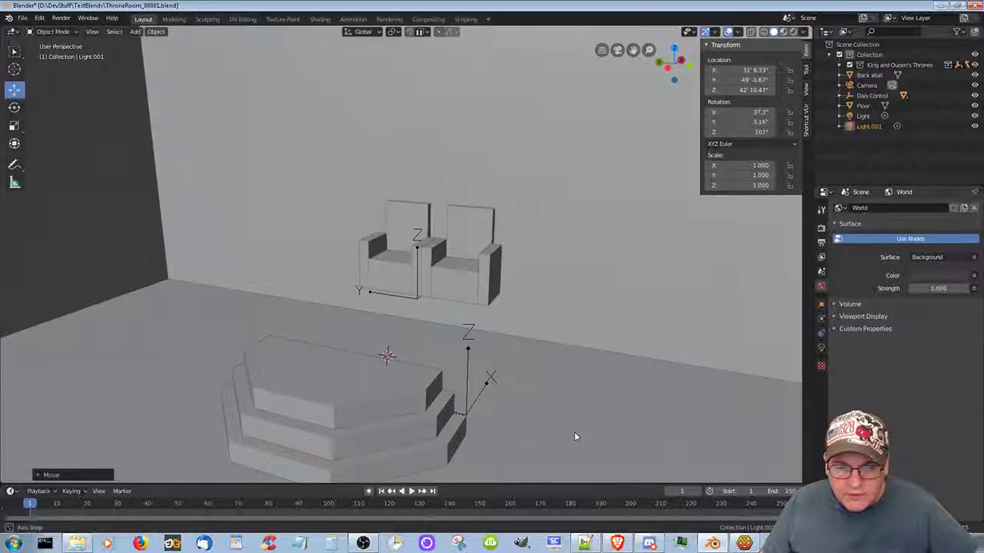
Step: Scale the Dais Control along Y to 1.935 to widen the stepped dais
left_click(487, 384)
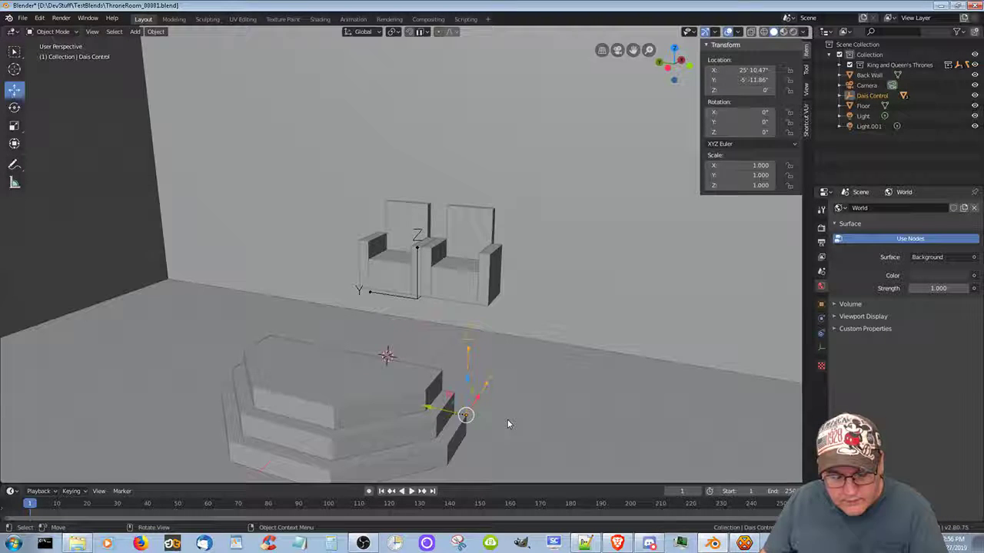
key("s")
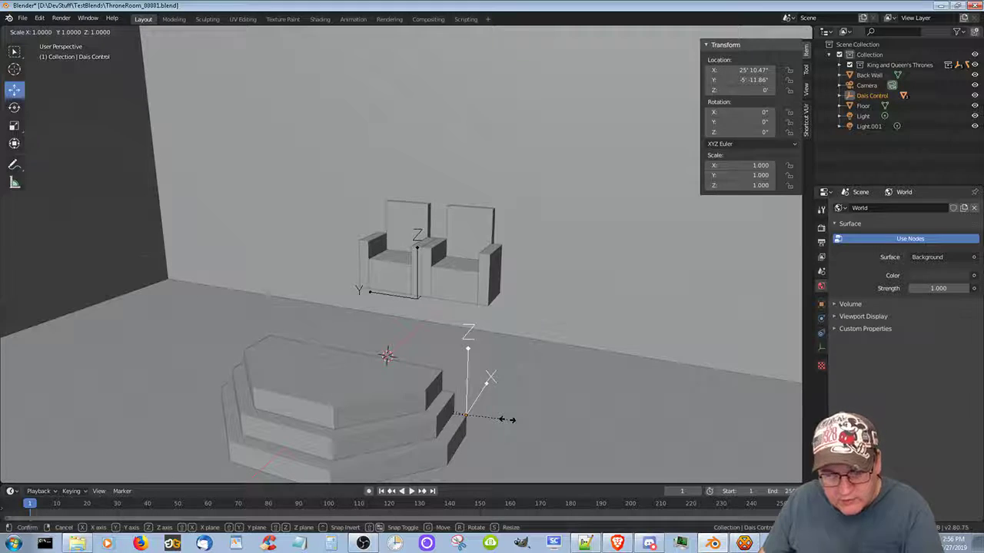
key("y")
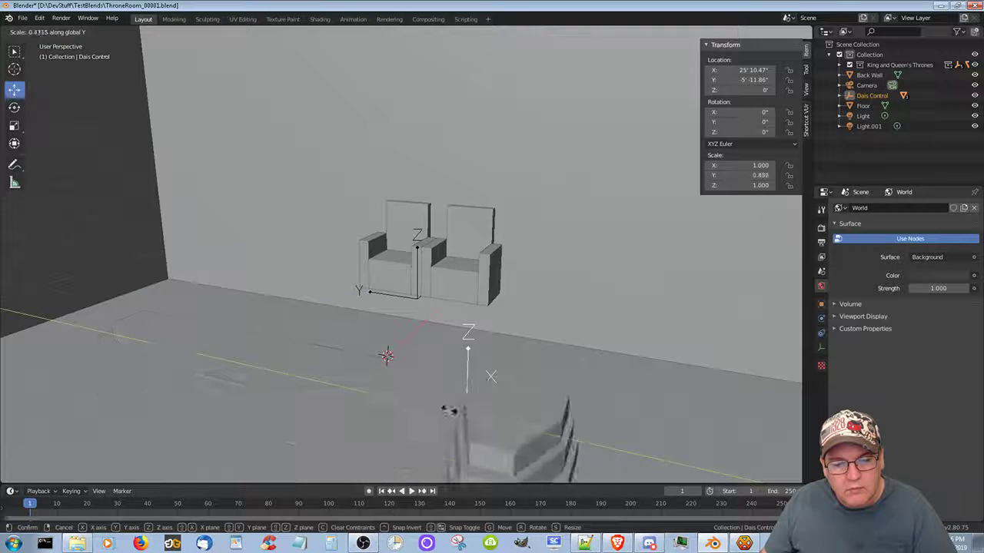
left_click(539, 446)
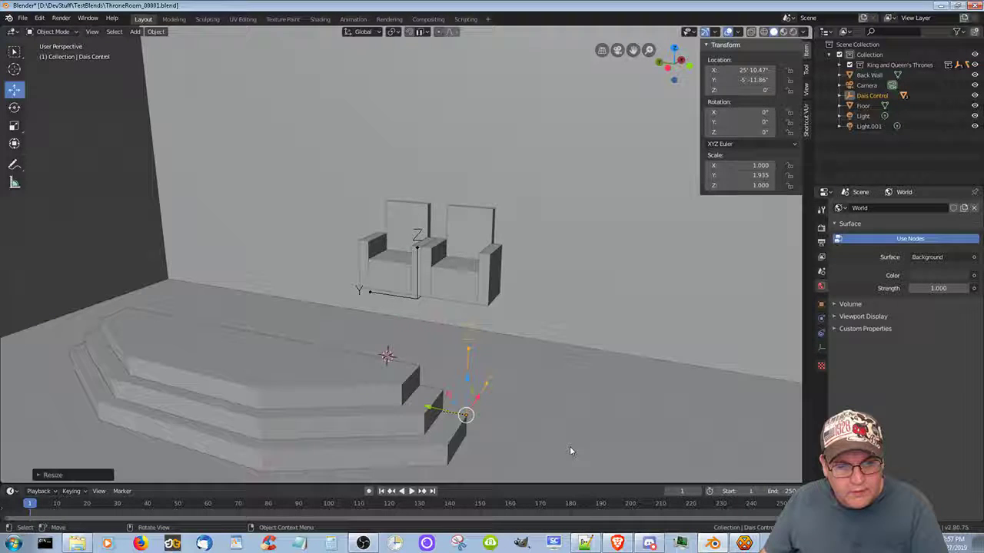
middle_click_drag(344, 433, 367, 445)
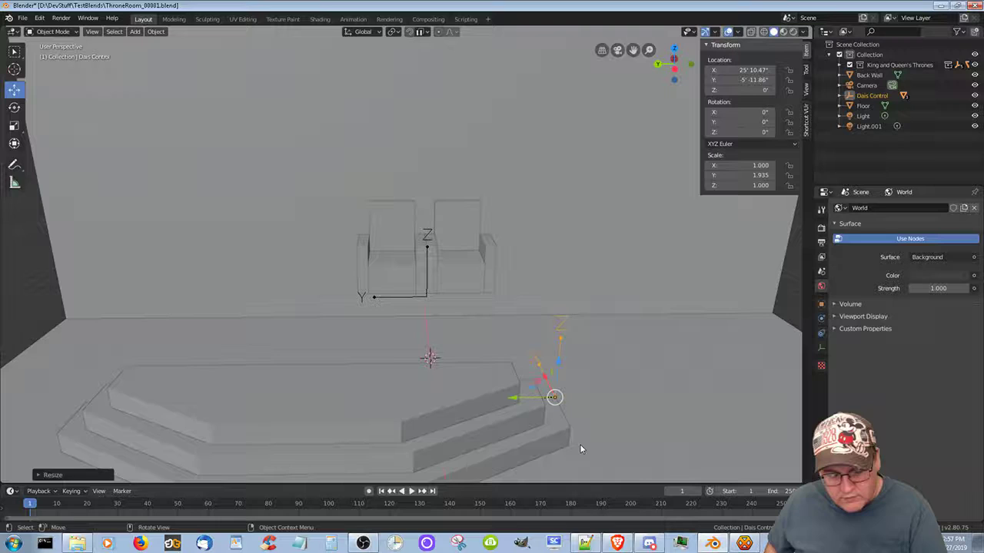
Step: Undo the dais stretch, restoring its scale to 1.000, and orbit to face the thrones
key("ctrl+z")
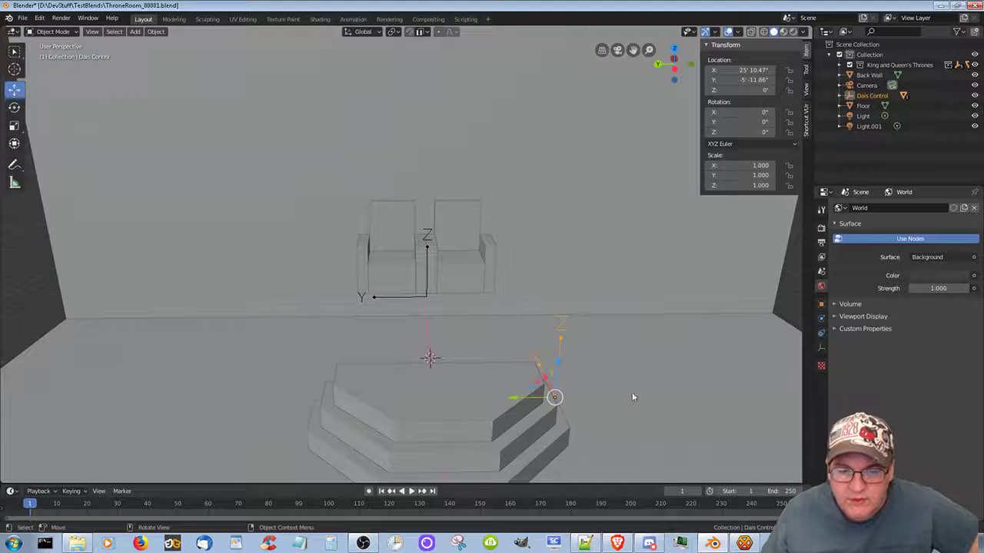
middle_click_drag(632, 395, 592, 377)
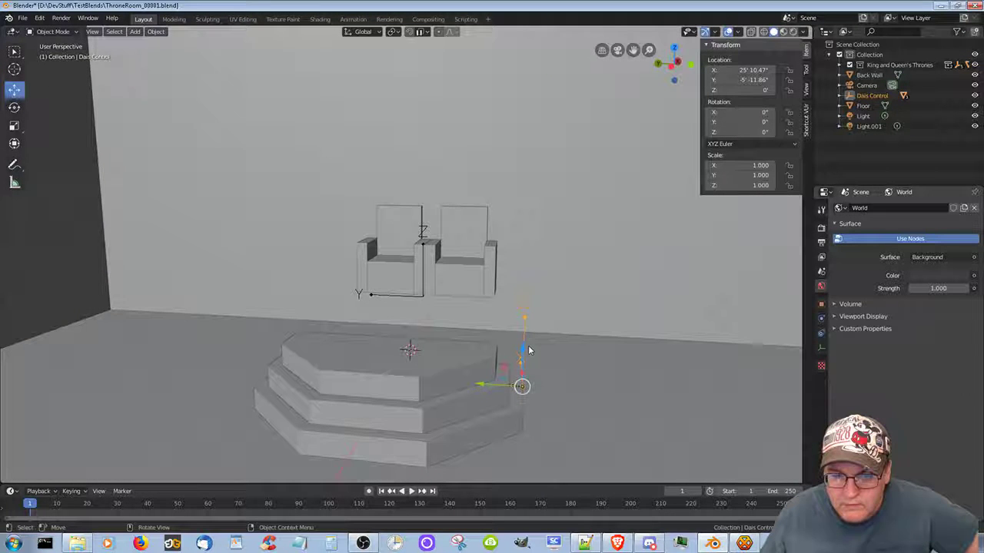
right_click(522, 388)
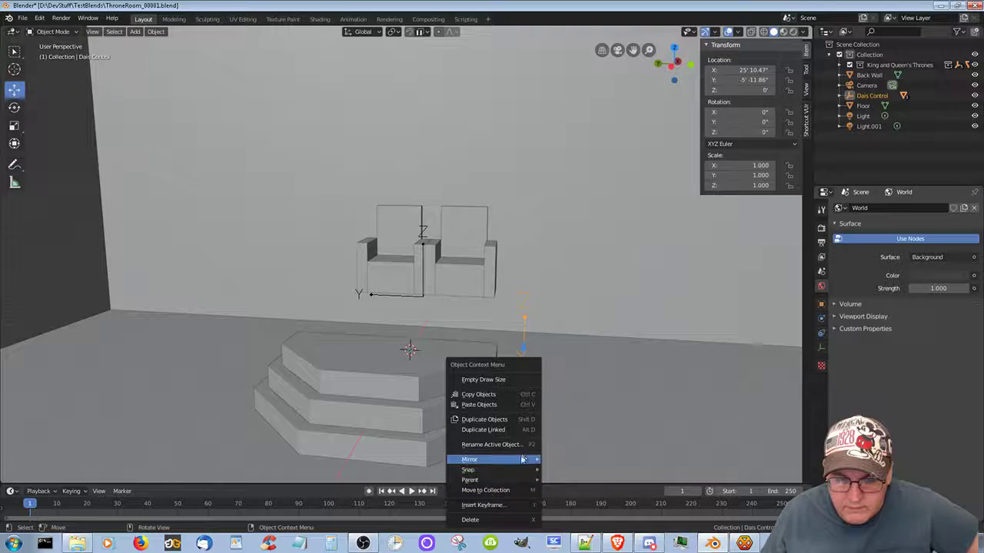
mouse_move(520, 468)
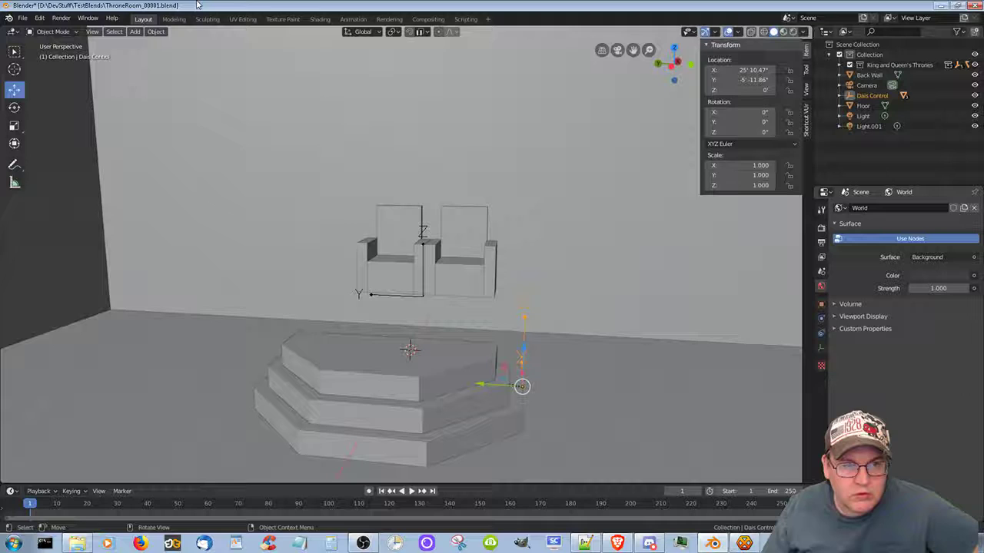
left_click(398, 35)
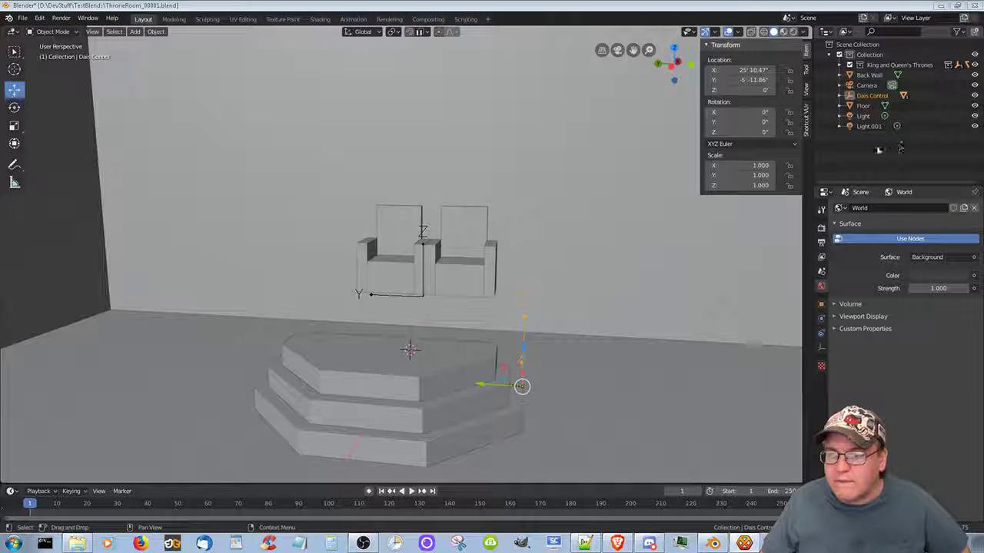
Step: Add a new collection in the Outliner and name it Walls
right_click(862, 147)
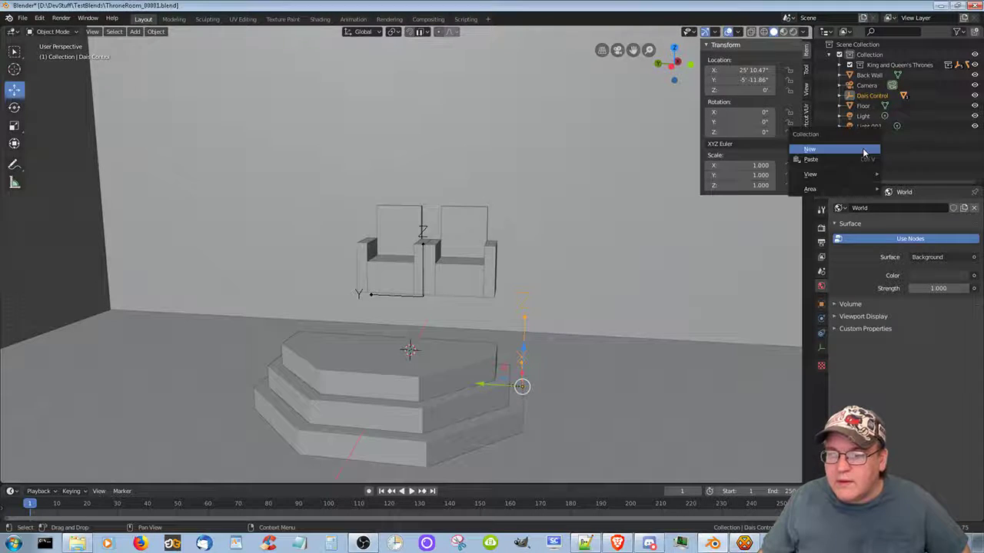
mouse_move(840, 183)
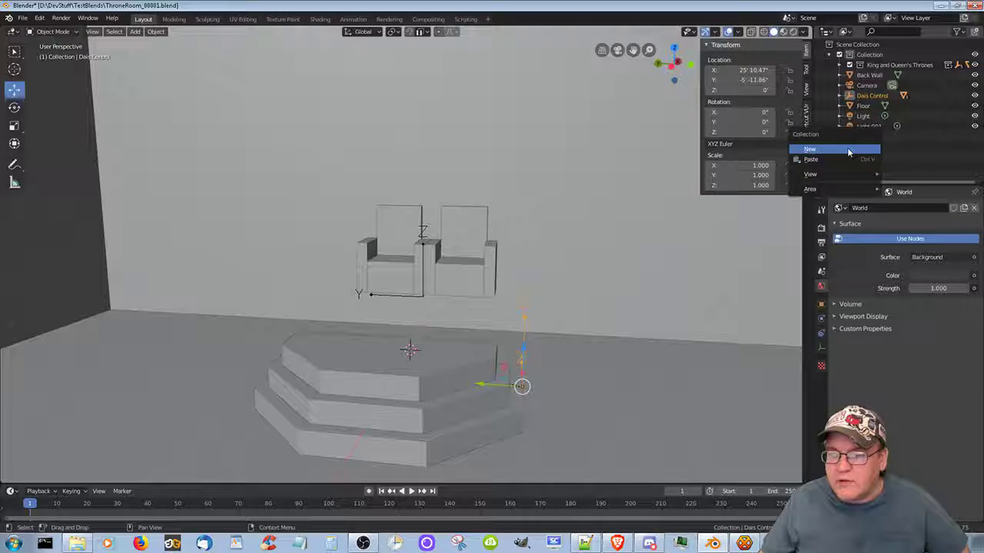
left_click(847, 149)
left_click(870, 137)
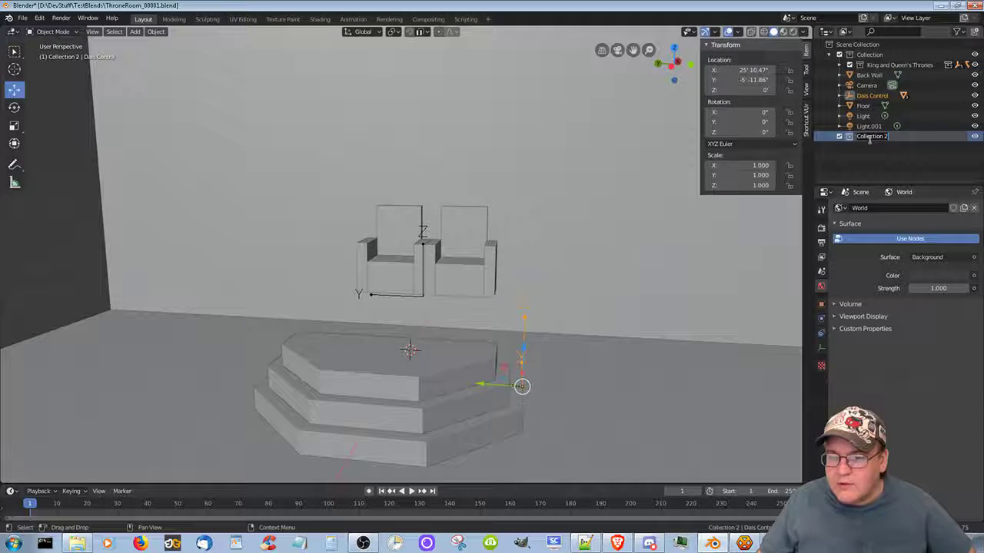
type("Walls")
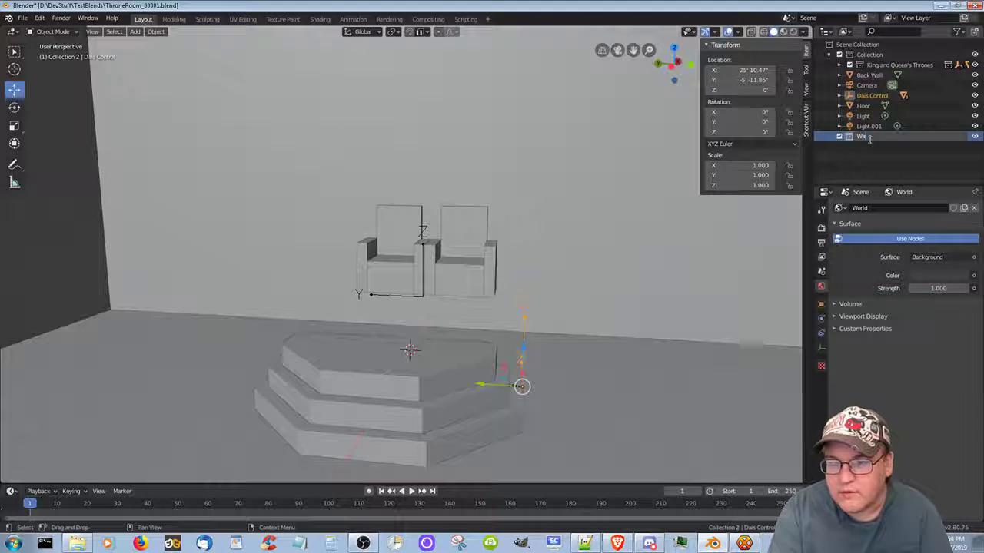
key("Return")
Step: Move the Floor and Back Wall into the Walls collection
left_click_drag(863, 106, 869, 137)
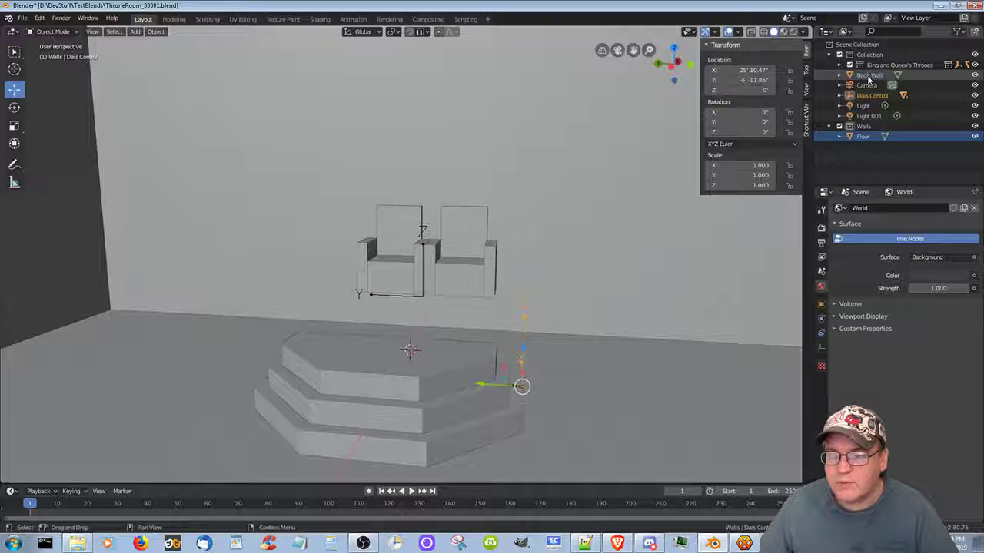
left_click_drag(871, 75, 863, 135)
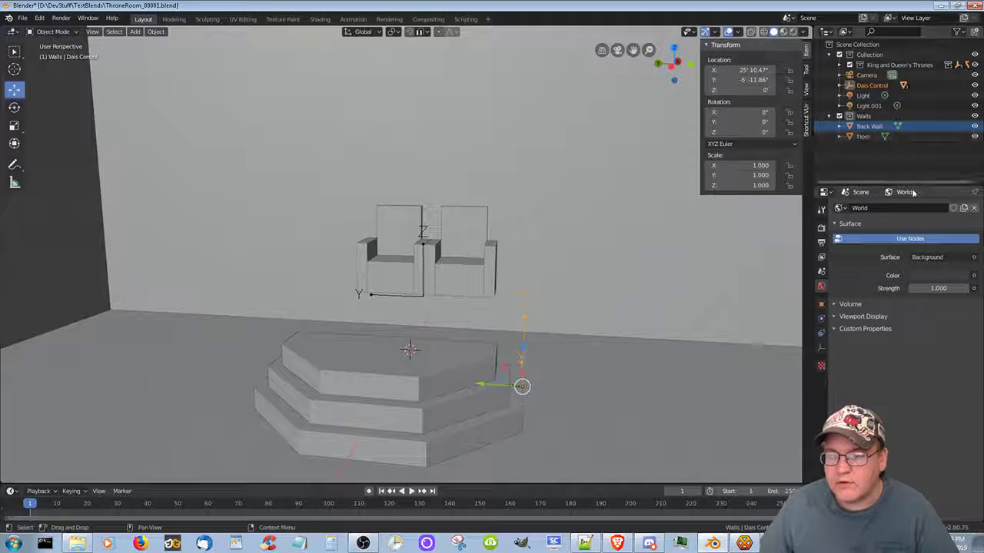
left_click(876, 164)
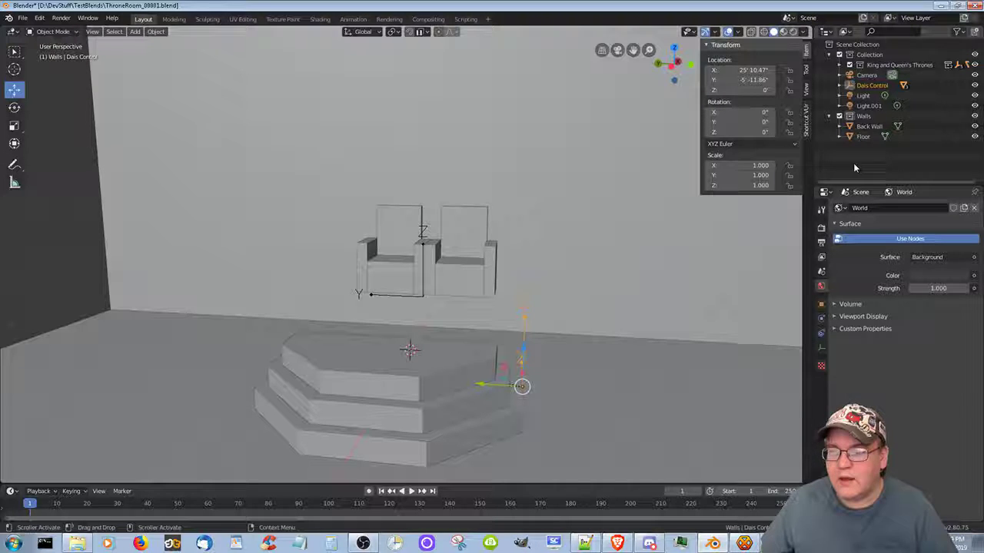
Step: Add a collection named Misc. and move the Camera and Light into it
right_click(851, 148)
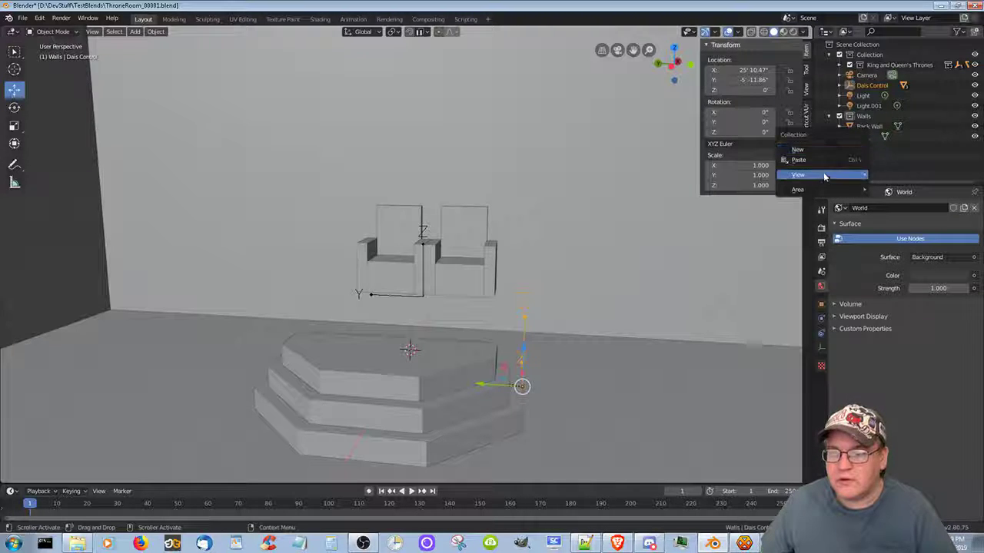
left_click(818, 150)
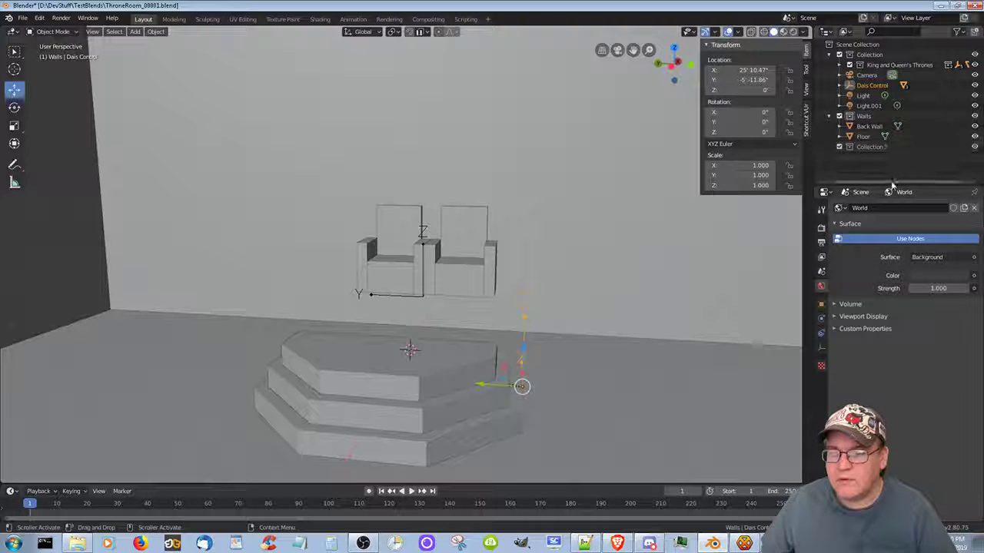
left_click(878, 149)
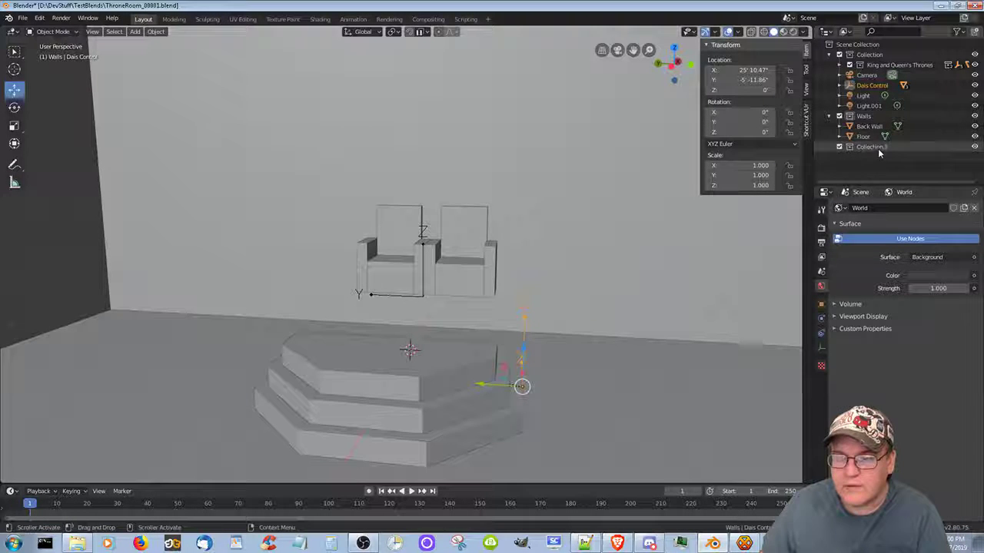
double_click(877, 149)
type("Mis")
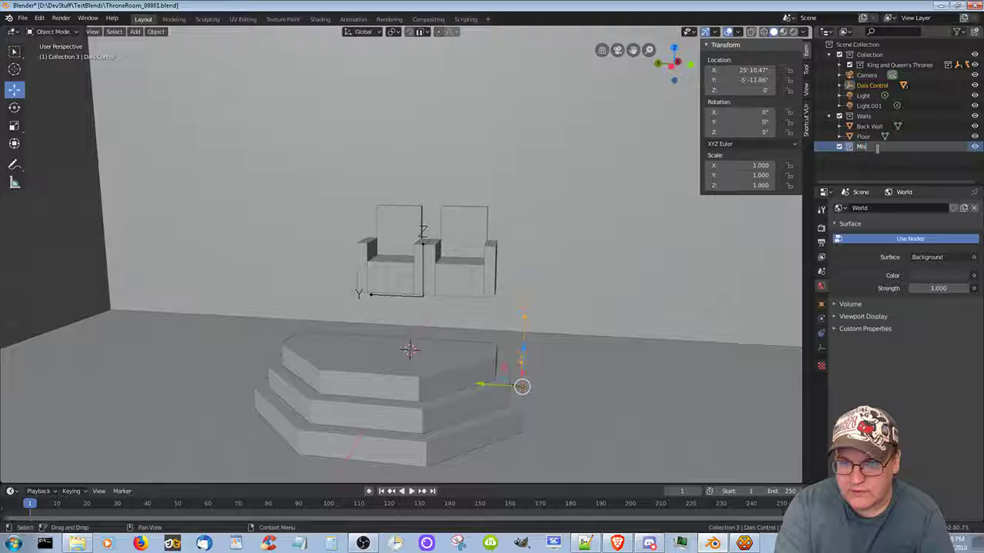
type("c.")
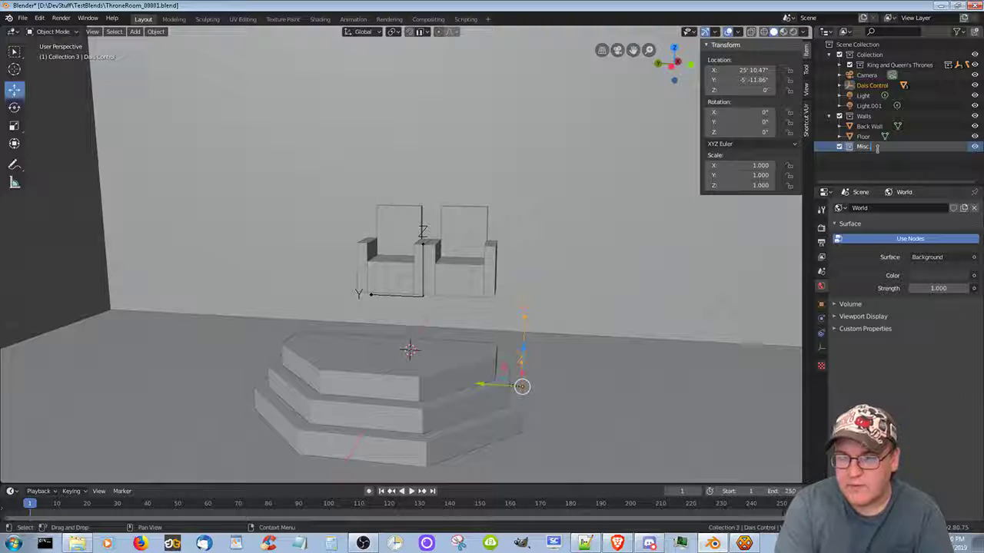
key("Return")
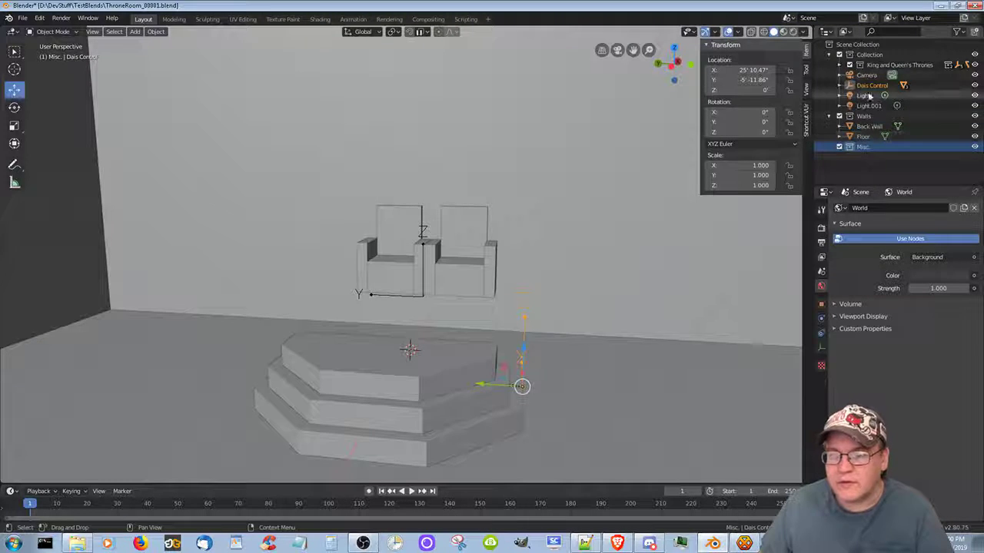
left_click_drag(866, 76, 863, 143)
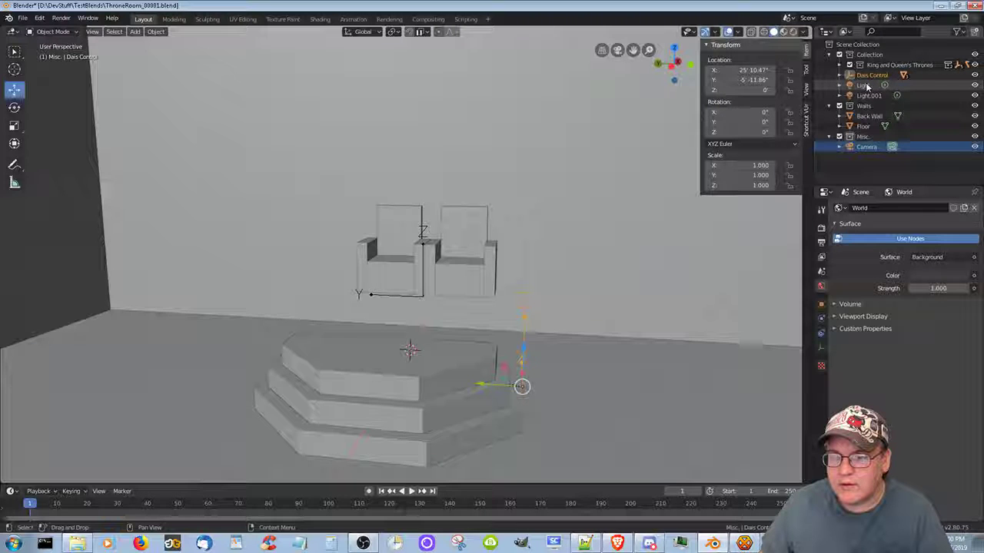
left_click_drag(867, 86, 872, 137)
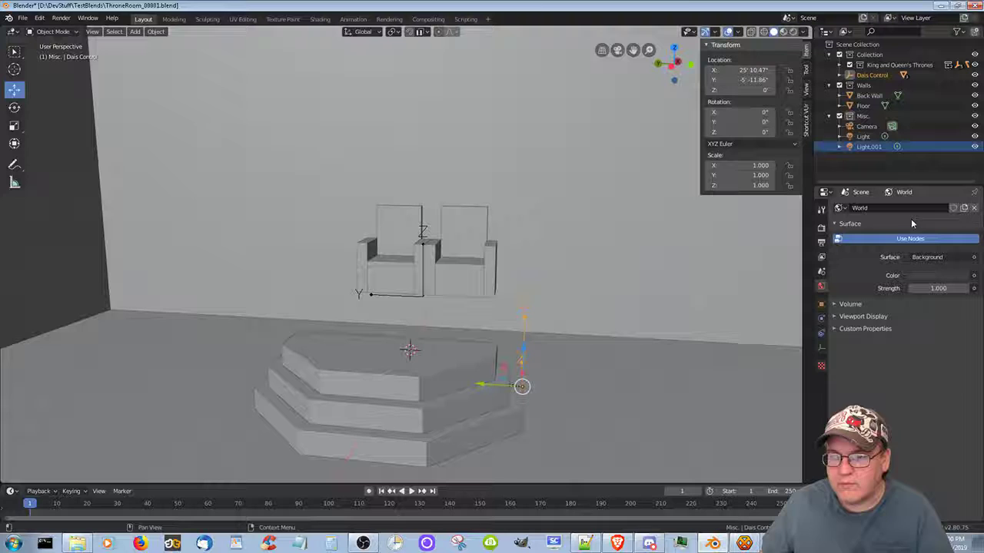
Step: Collapse the Misc. and Walls collections in the Outliner
left_click(839, 115)
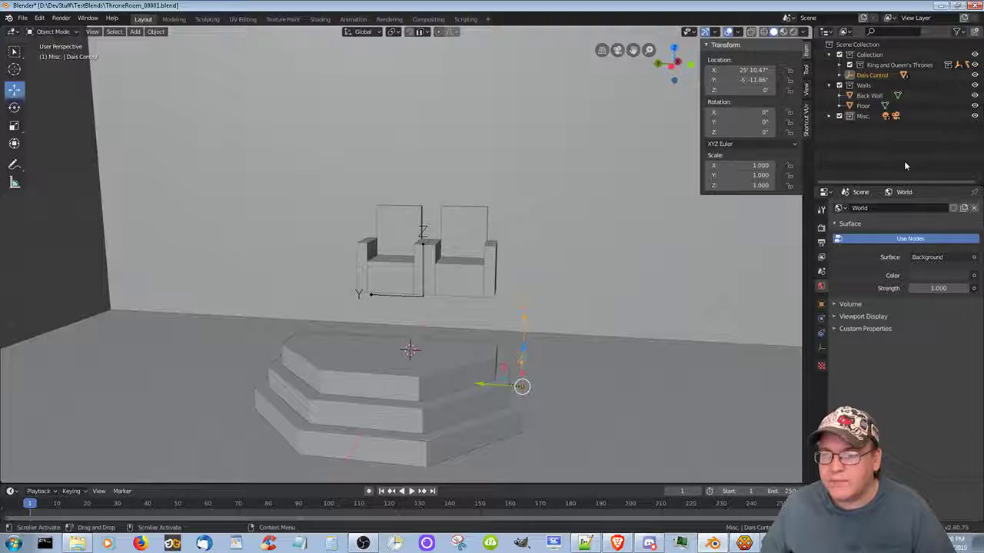
left_click(830, 86)
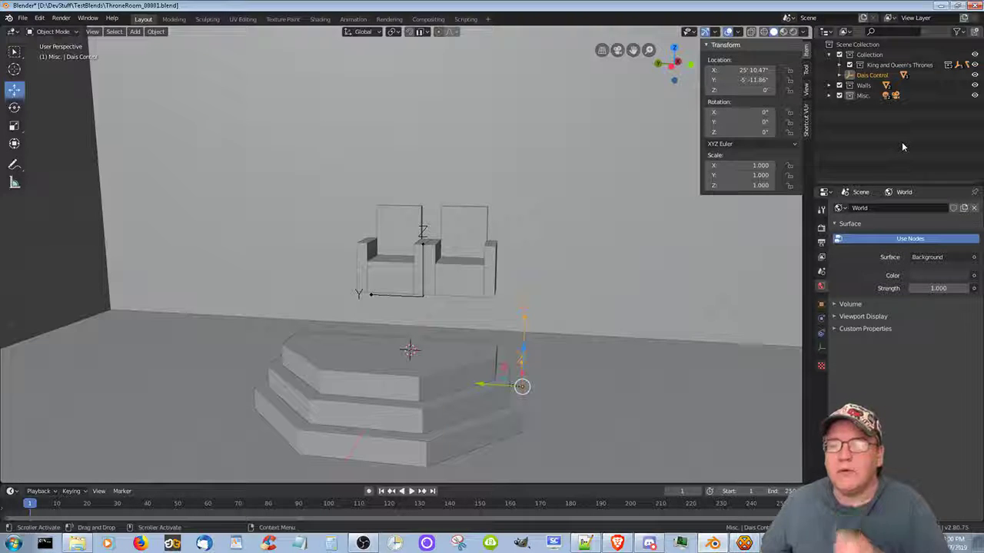
Step: Save the scene to ThroneRoom_00001.blend with Ctrl+S
key("ctrl+s")
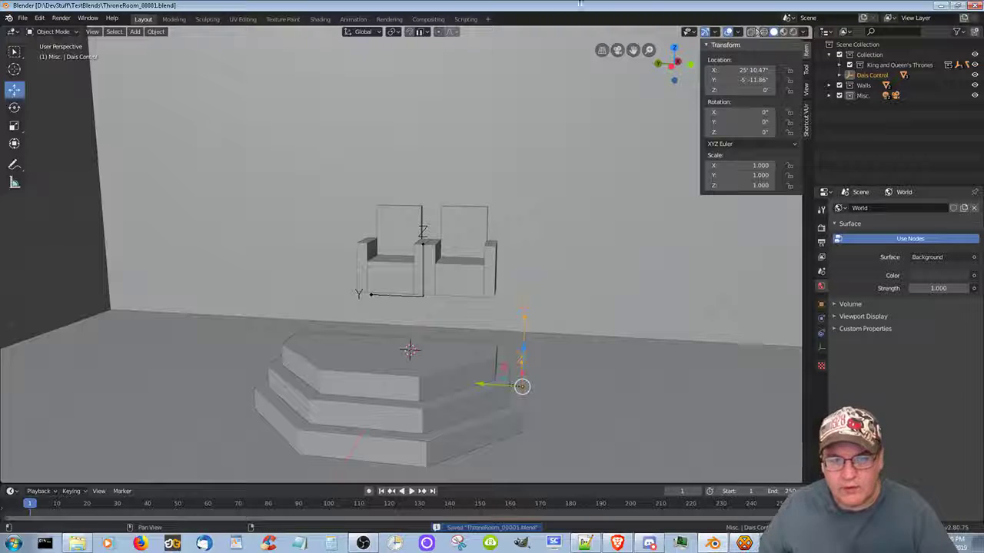